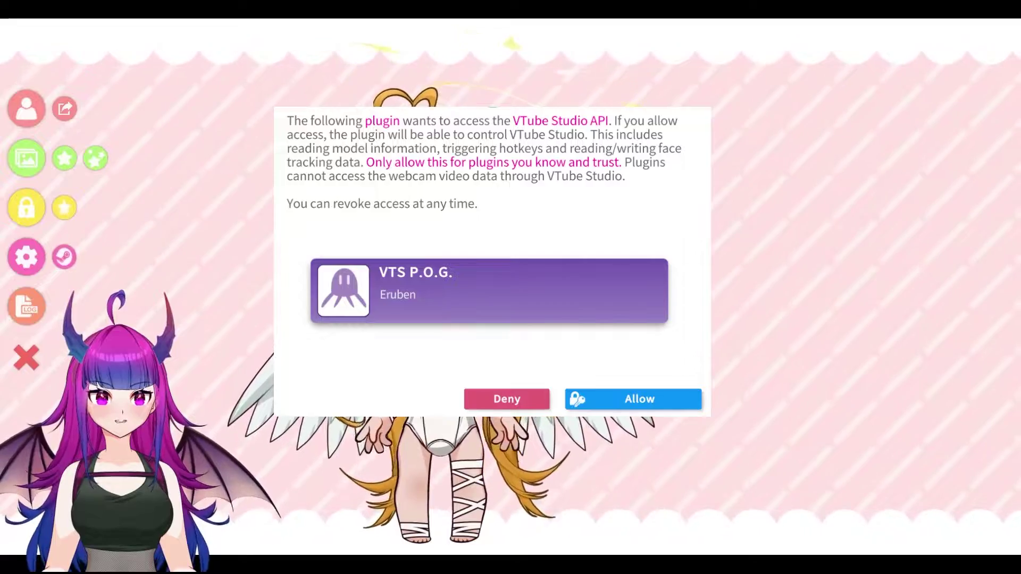
# Open the custom parameters of the VTube Studio plugin API in the general settings.
pyautogui.click(26, 257)
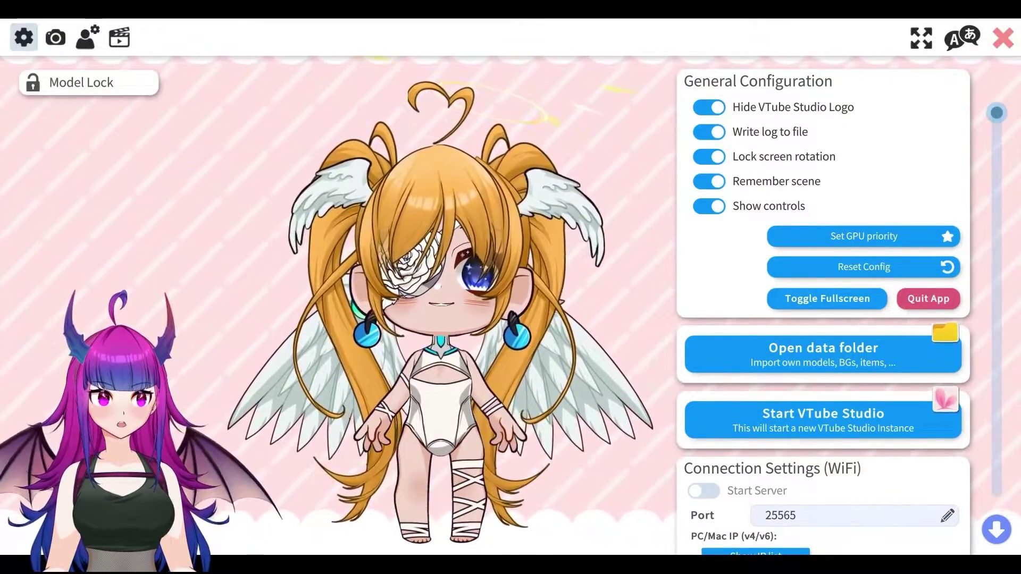
pyautogui.scroll(-10, 823, 306)
pyautogui.scroll(3, 823, 306)
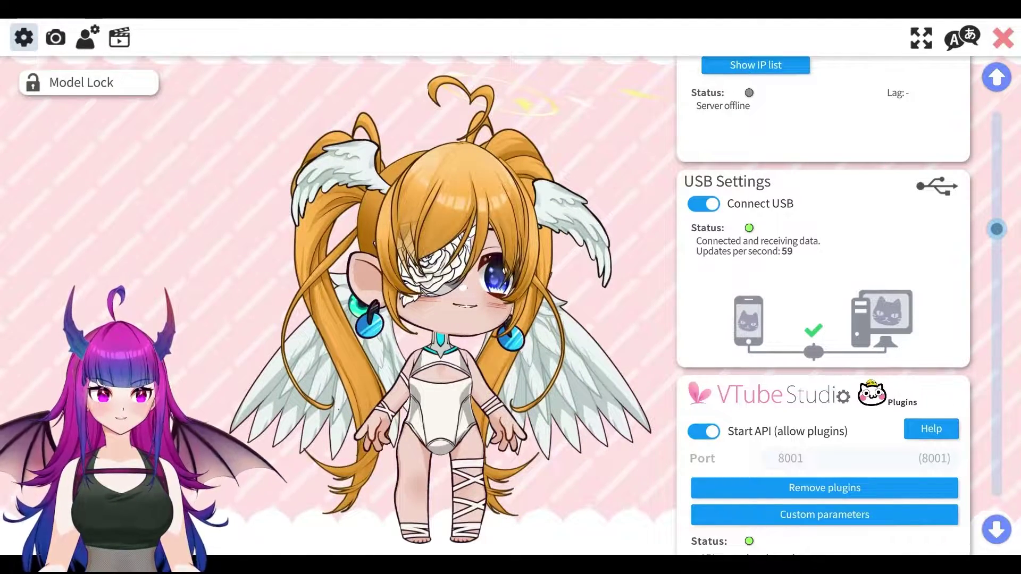
pyautogui.click(824, 515)
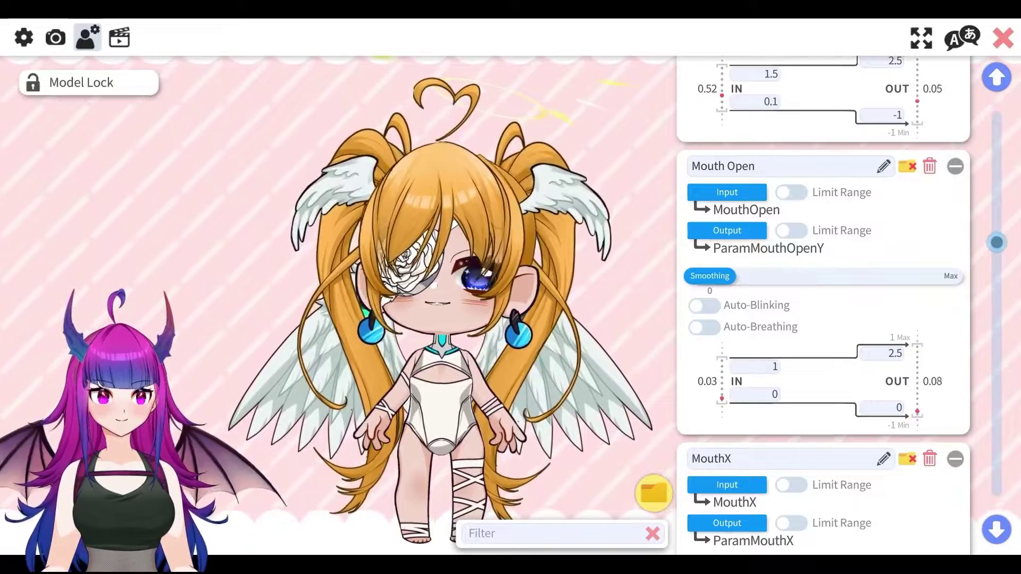
# Assign VoiceVolume2 as the input of the Mouth Open parameter and set its upper output value to 1.
pyautogui.click(746, 210)
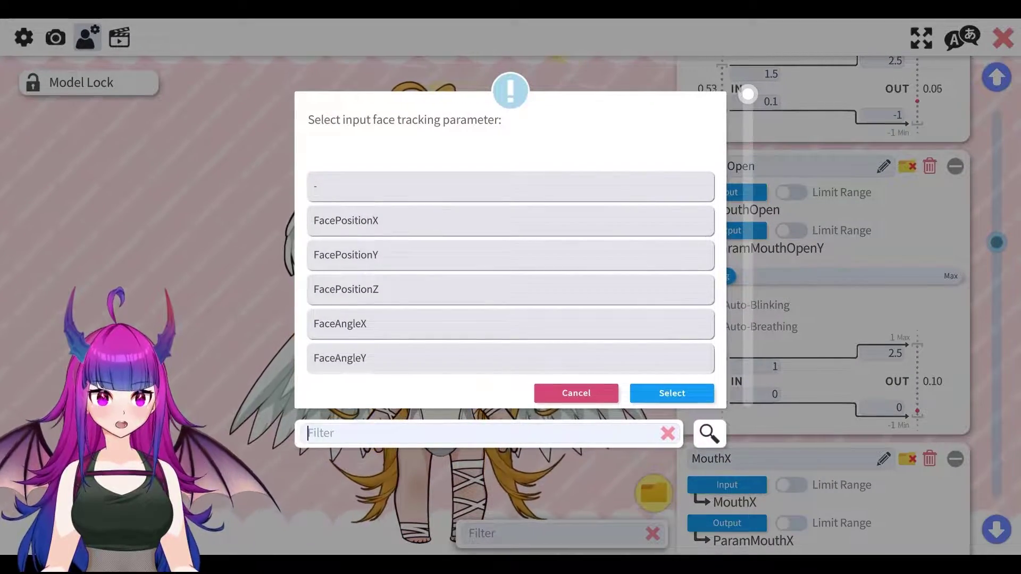
pyautogui.scroll(-5, 511, 271)
pyautogui.scroll(-15, 511, 271)
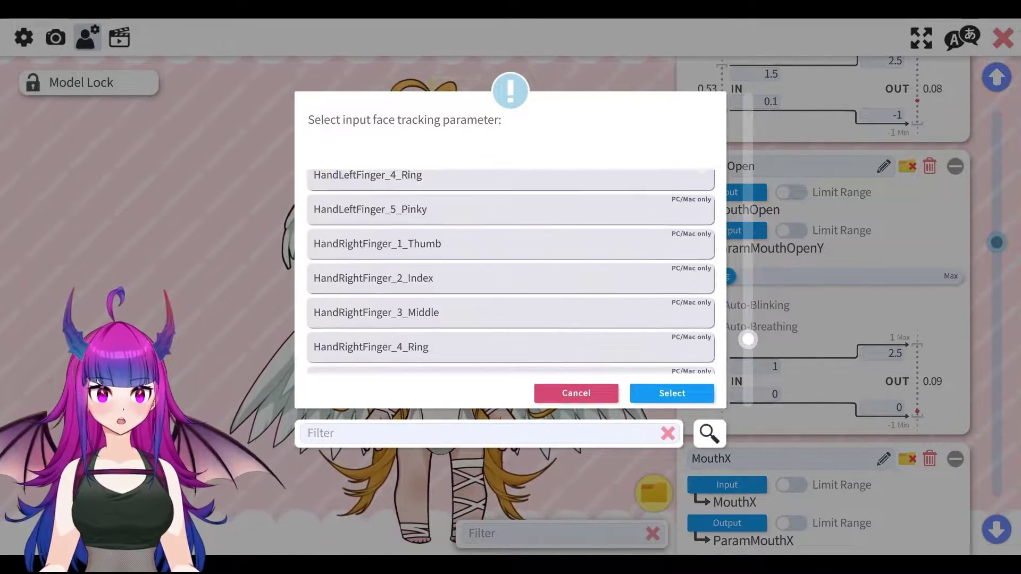
pyautogui.scroll(-2, 510, 271)
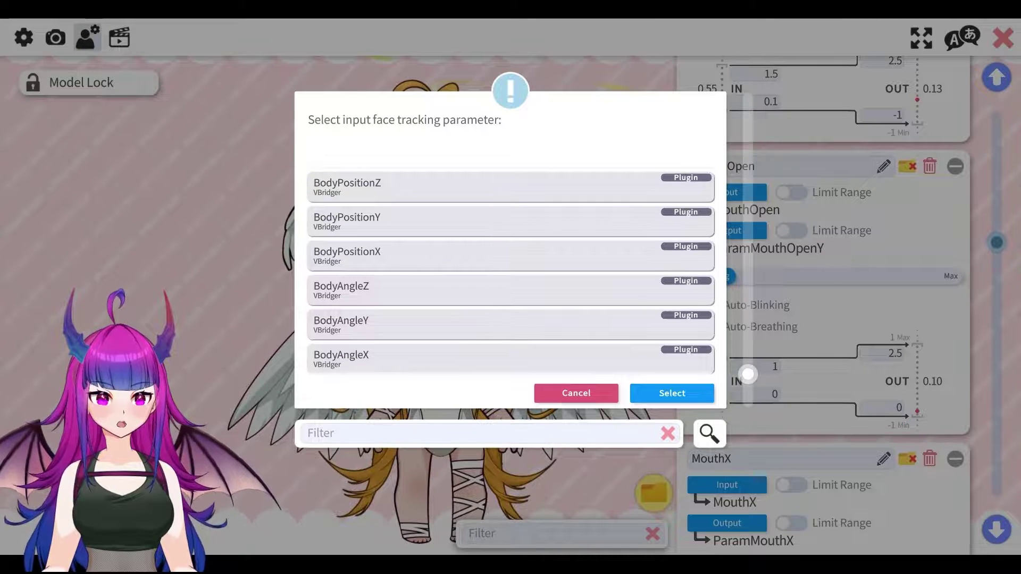
pyautogui.scroll(4, 511, 271)
pyautogui.scroll(-6, 511, 271)
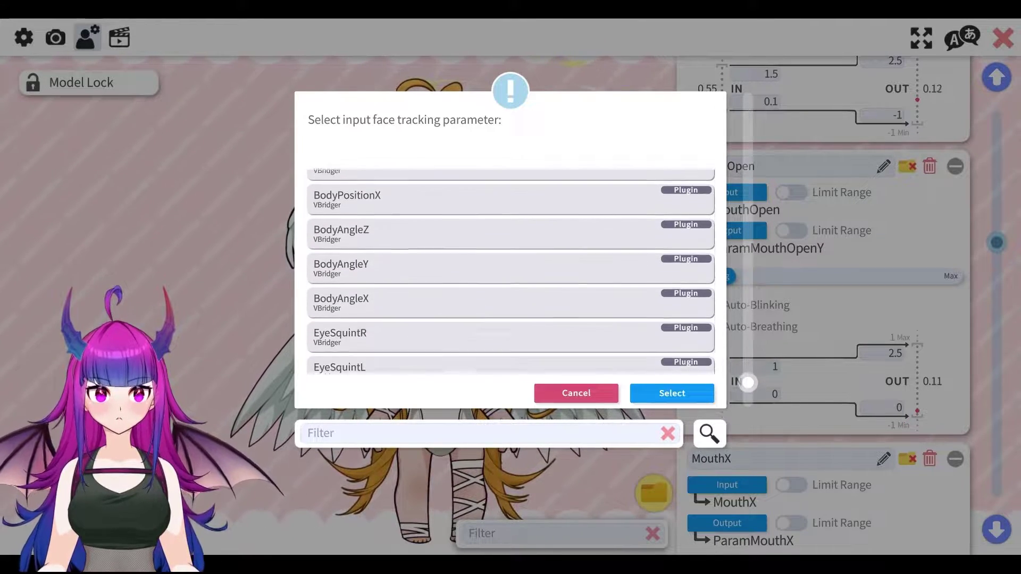
pyautogui.scroll(-3, 511, 272)
pyautogui.click(511, 254)
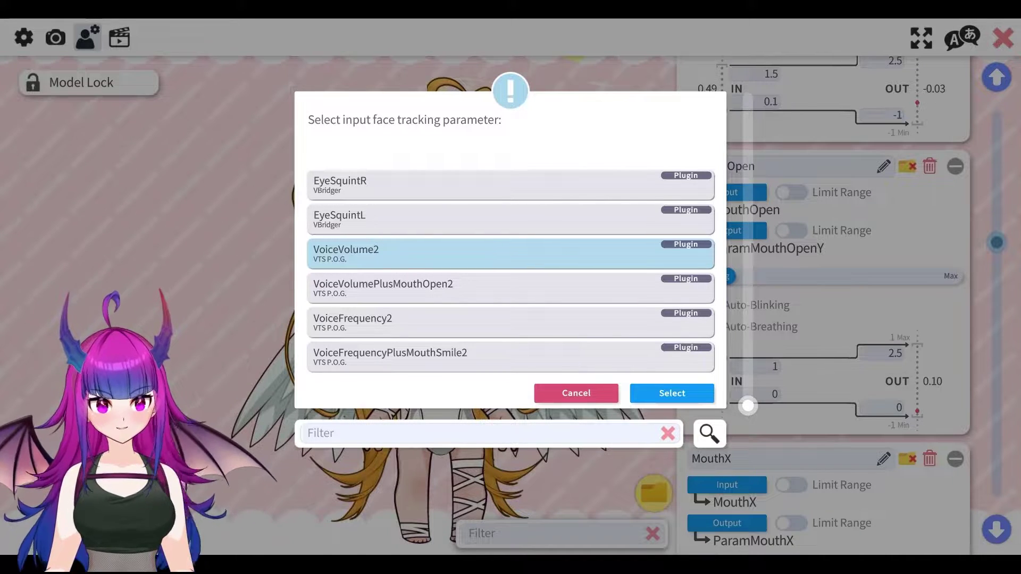
pyautogui.click(672, 393)
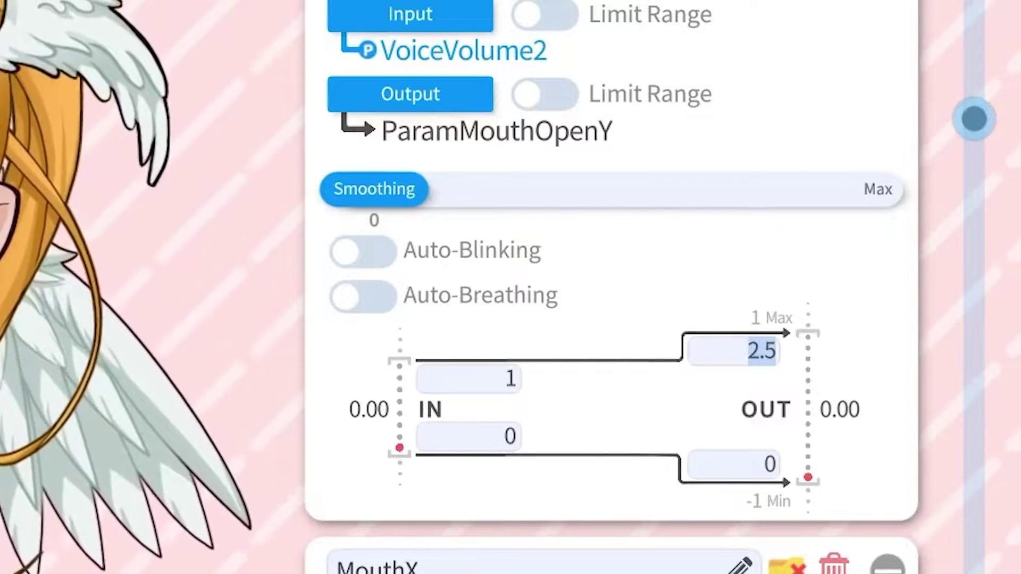
pyautogui.write('1')
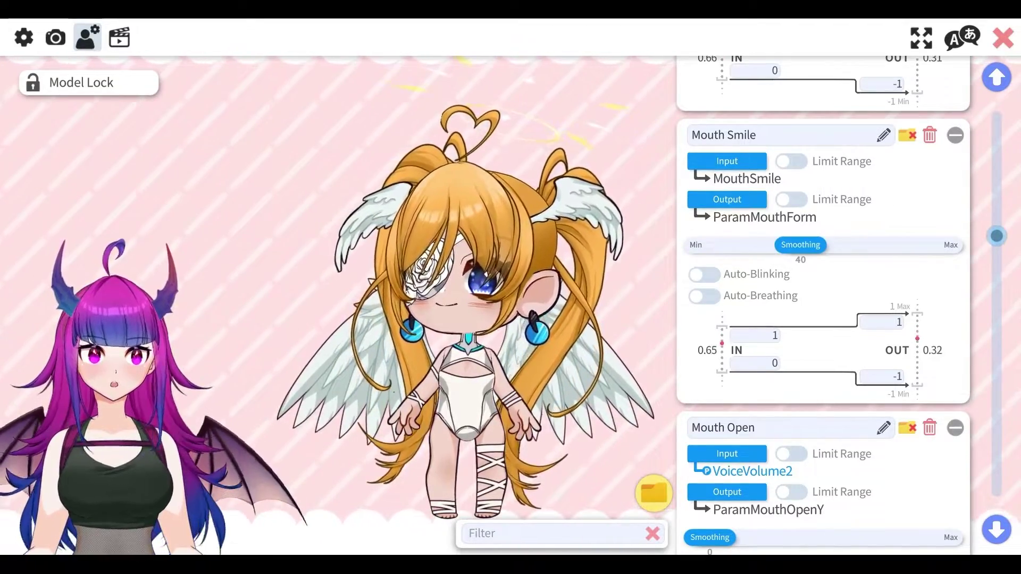
# Assign VoiceFrequency2 as the input of the Mouth Smile parameter and raise its smoothing close to the maximum.
pyautogui.click(727, 162)
pyautogui.scroll(-3, 748, 153)
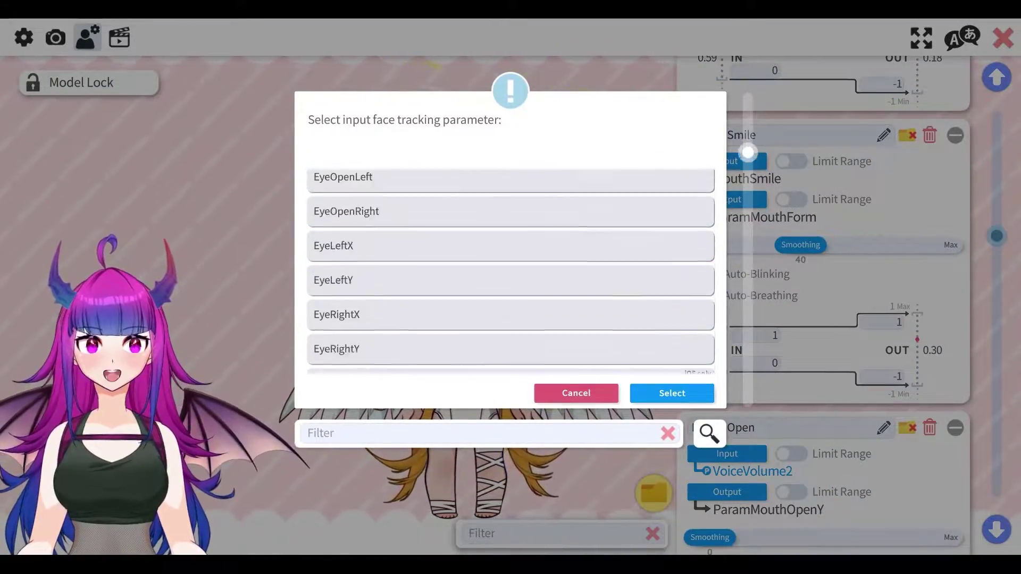
pyautogui.scroll(-10, 510, 271)
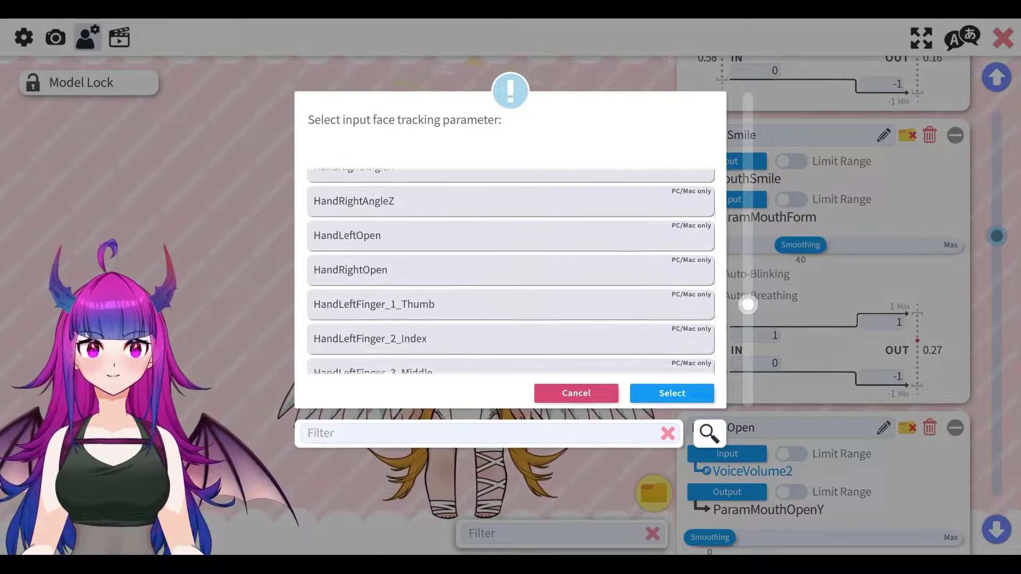
pyautogui.scroll(-8, 511, 271)
pyautogui.scroll(-3, 511, 271)
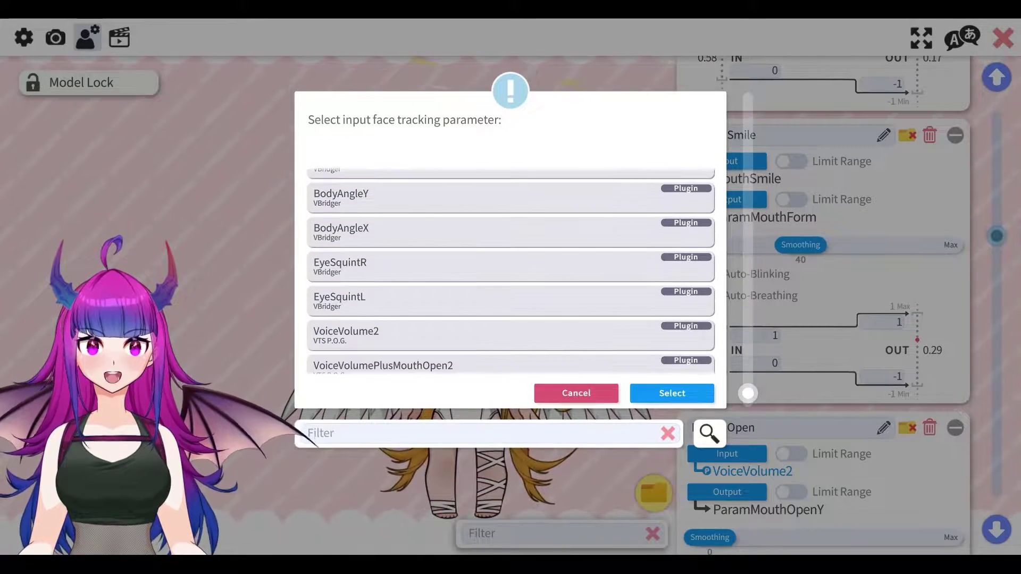
pyautogui.scroll(-2, 511, 271)
pyautogui.click(511, 322)
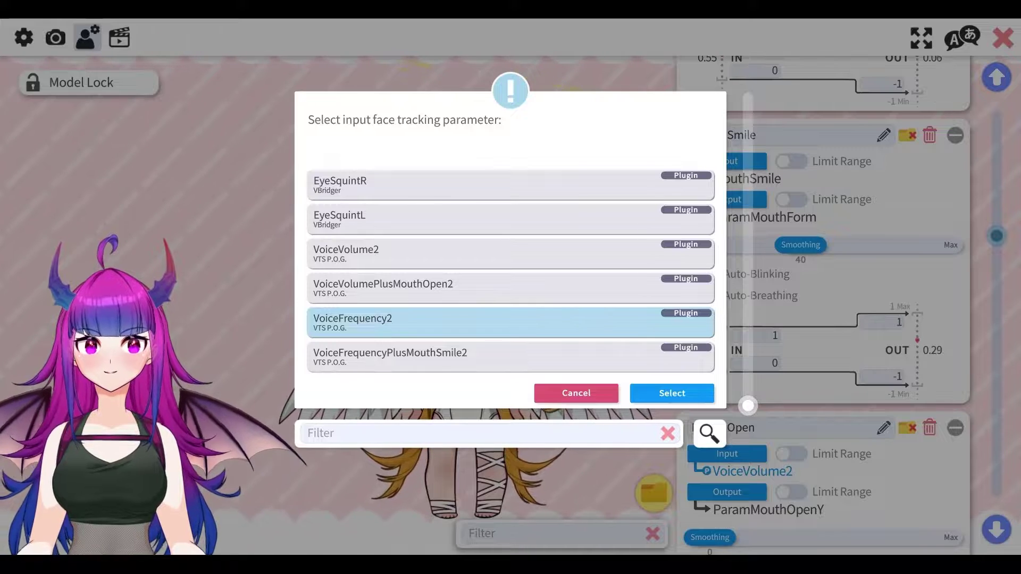
pyautogui.click(672, 393)
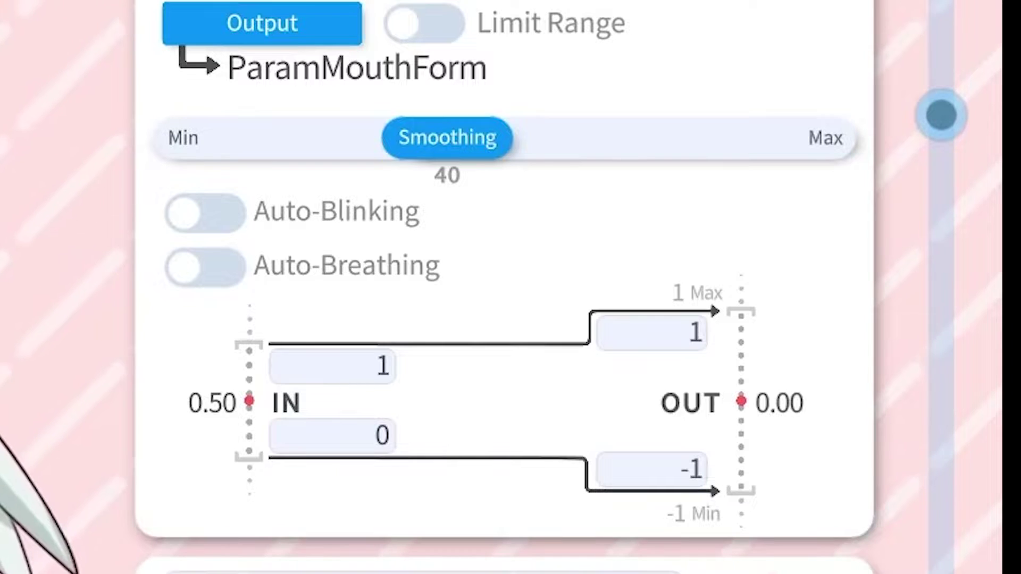
pyautogui.moveTo(447, 137); pyautogui.dragTo(791, 137)
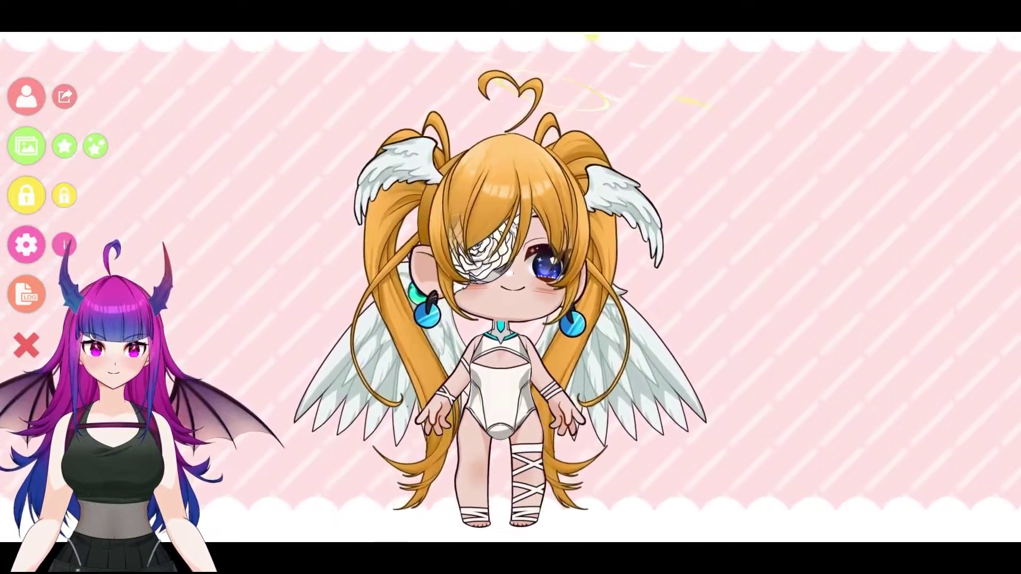
# Copy the currently loaded ANATA-CHAN model into the Items folder as a Live2D item.
pyautogui.click(64, 146)
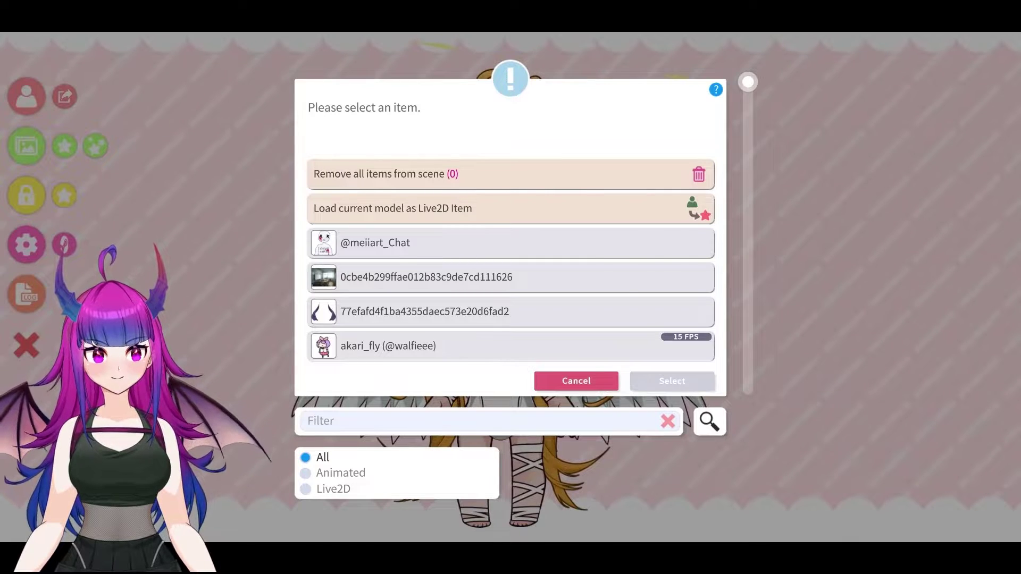
pyautogui.click(499, 207)
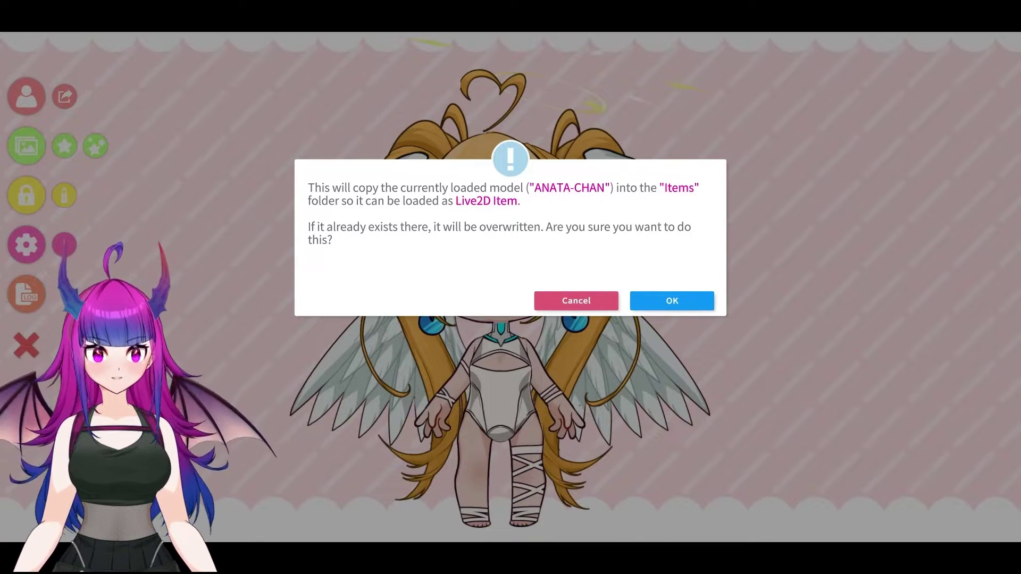
pyautogui.click(672, 301)
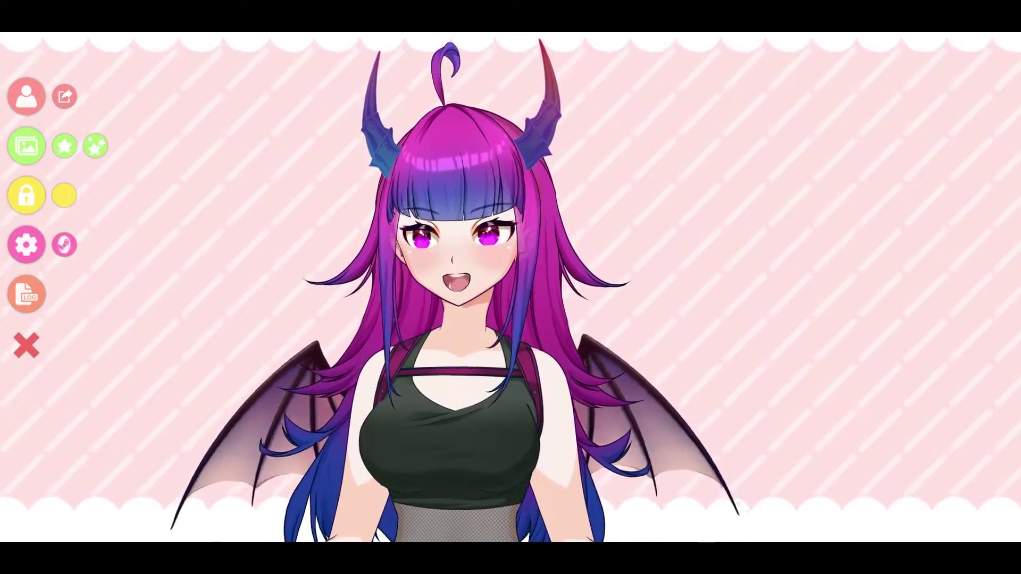
# Add the ANATA-CHAN_angel Live2D item to the scene without pinning it, and place it scaled down beside the main model.
pyautogui.click(64, 146)
pyautogui.click(306, 489)
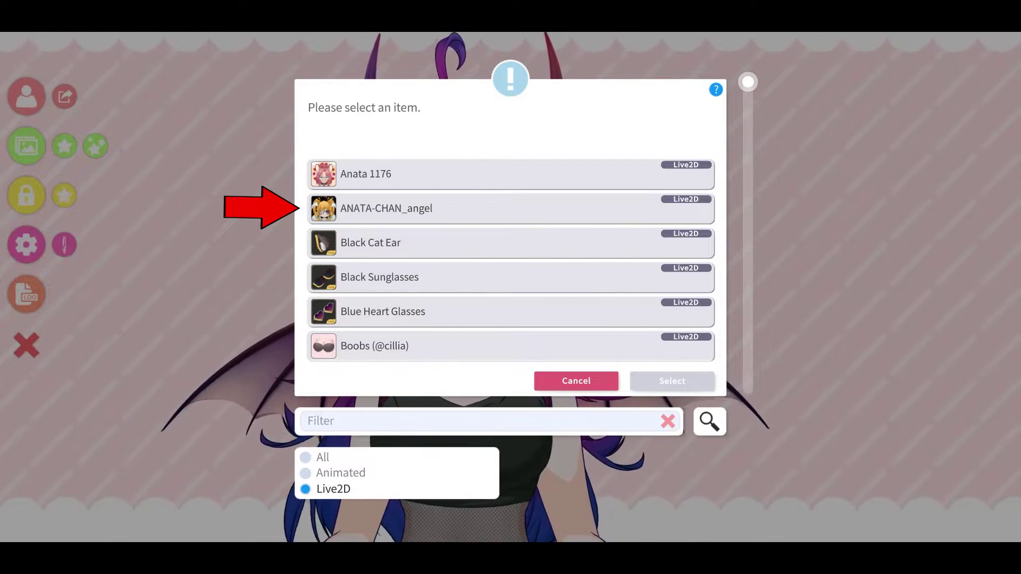
pyautogui.click(510, 209)
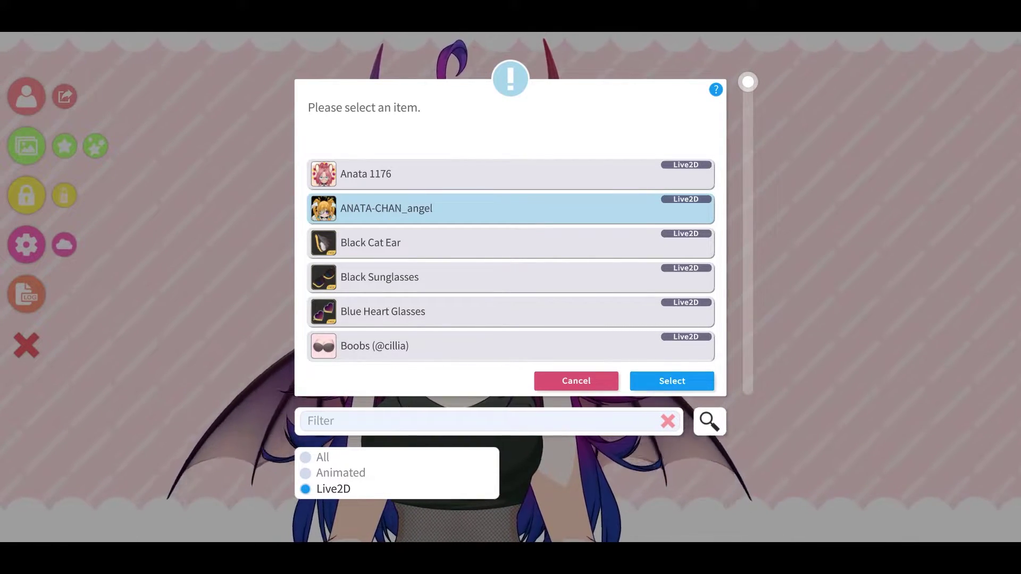
pyautogui.click(672, 382)
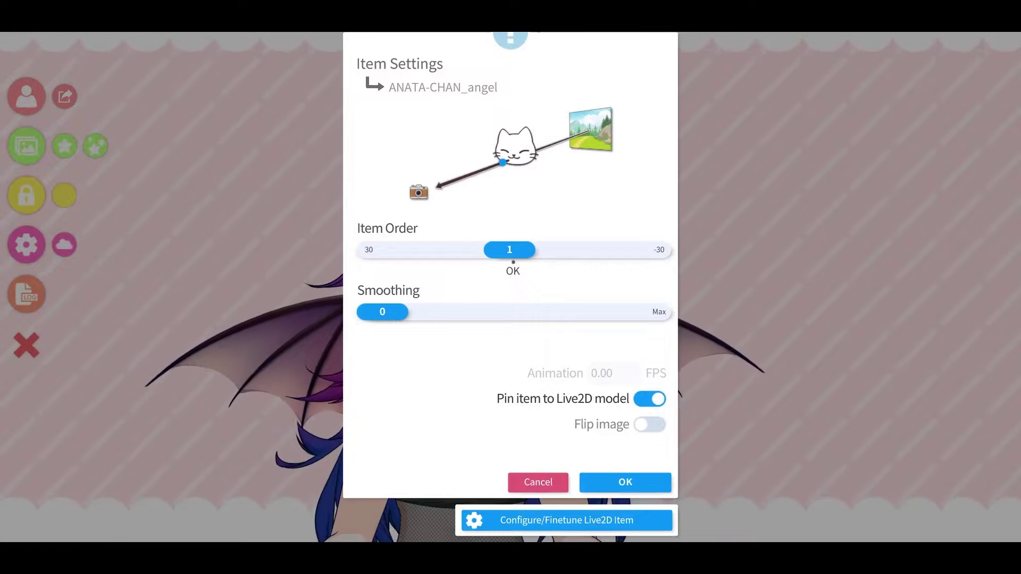
pyautogui.click(649, 399)
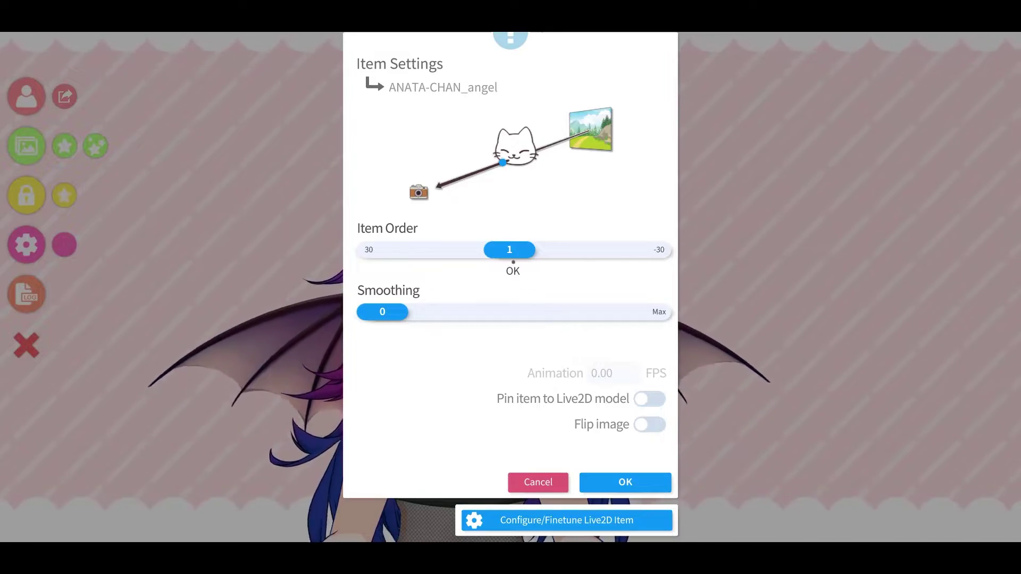
pyautogui.click(626, 484)
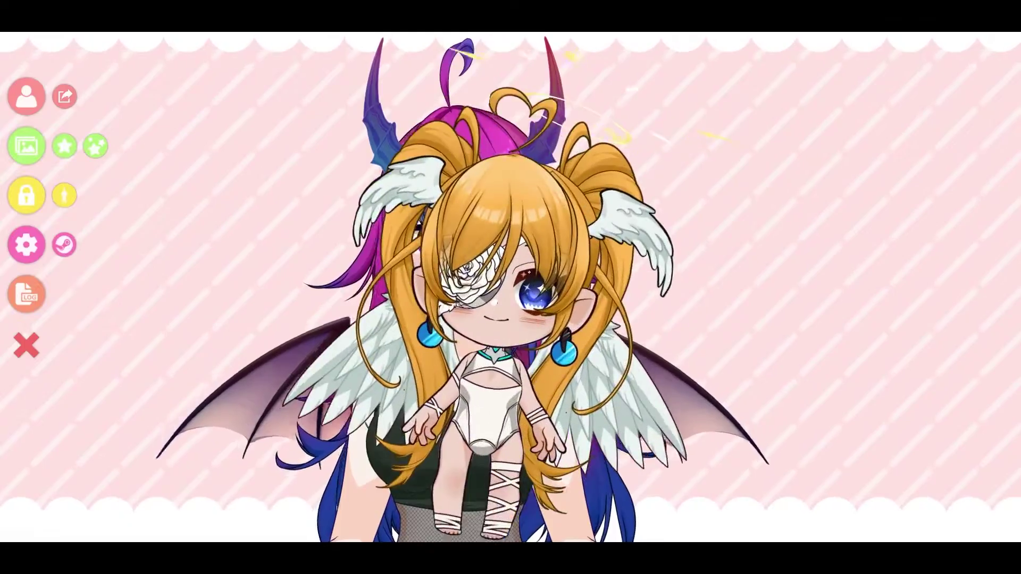
pyautogui.moveTo(505, 324); pyautogui.dragTo(799, 483)
pyautogui.scroll(-5, 854, 369)
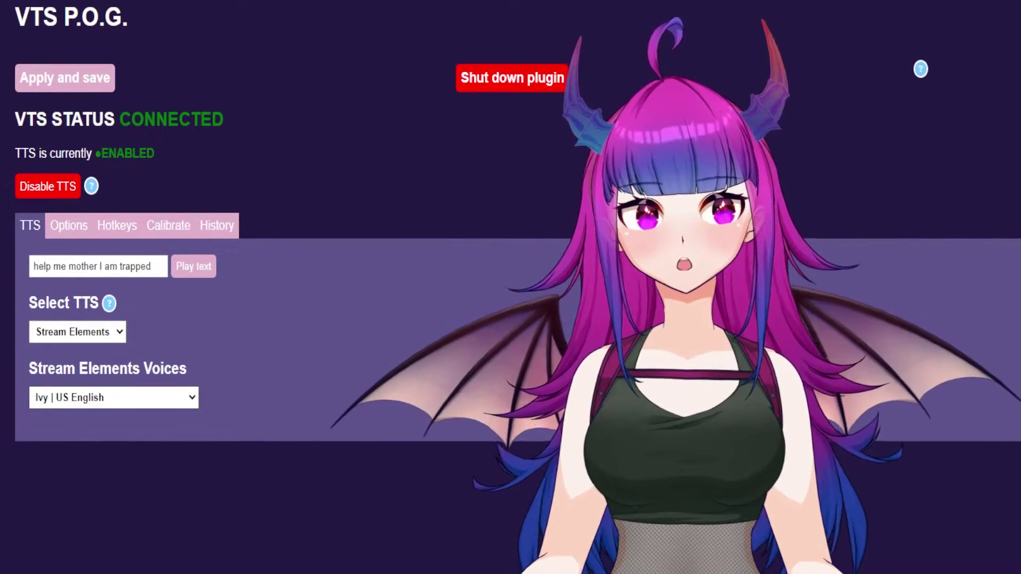
# On the VTS P.O.G. plugin page, examine the Stream Elements voice choice, the filter and character limit options, and the calibration settings.
pyautogui.click(113, 397)
pyautogui.click(114, 398)
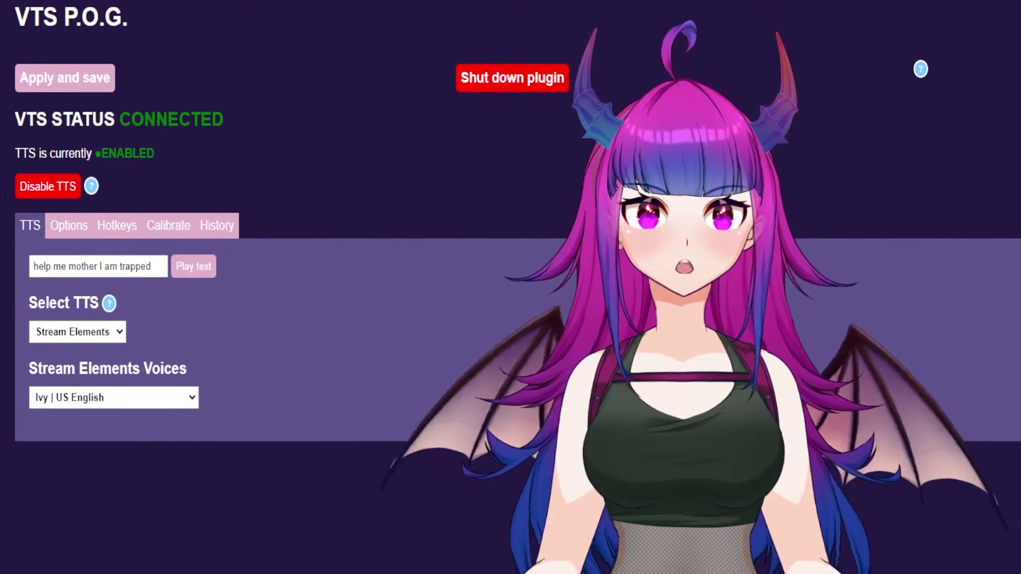
pyautogui.click(69, 225)
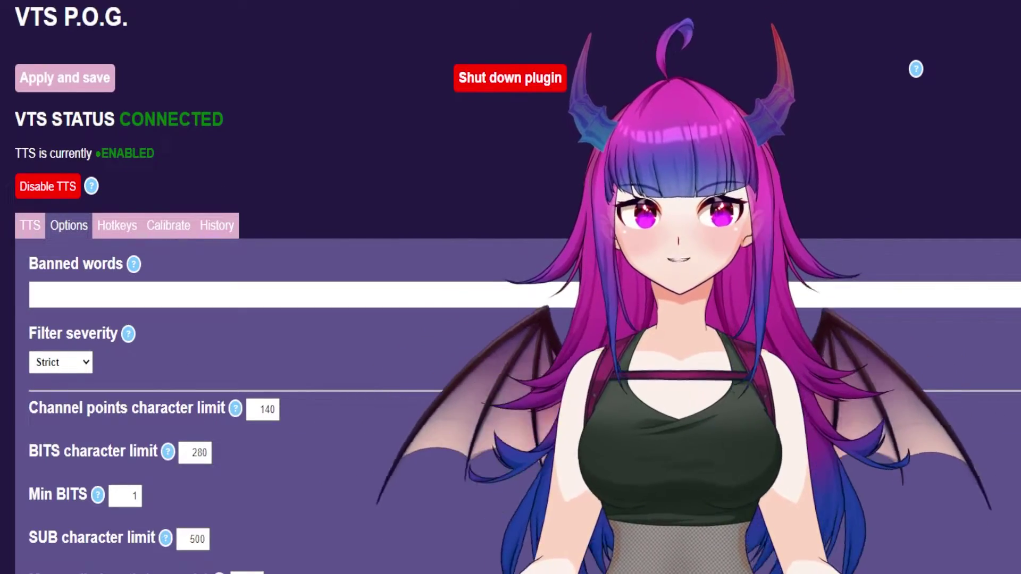
pyautogui.scroll(-4, 266, 319)
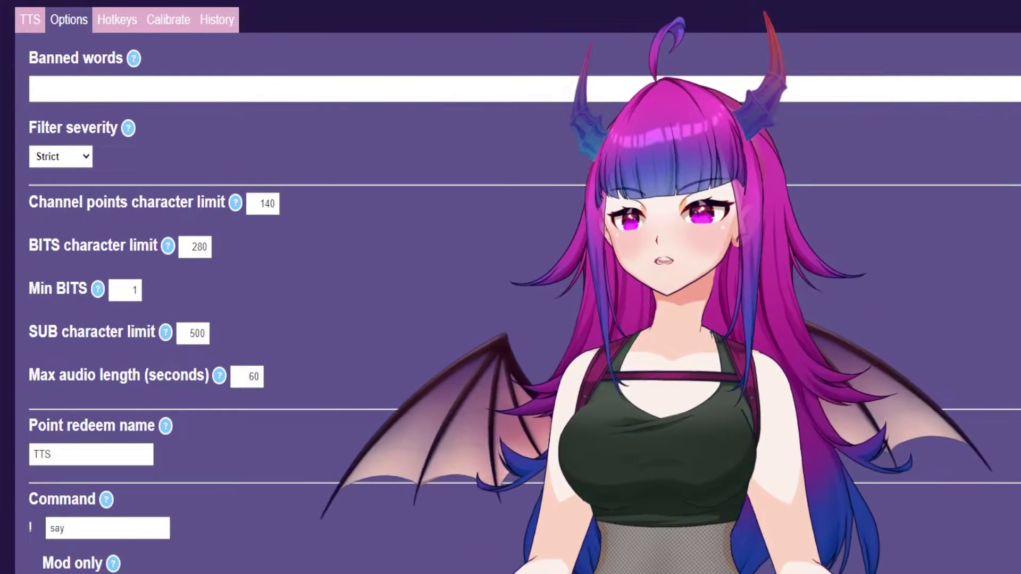
pyautogui.moveTo(168, 245)
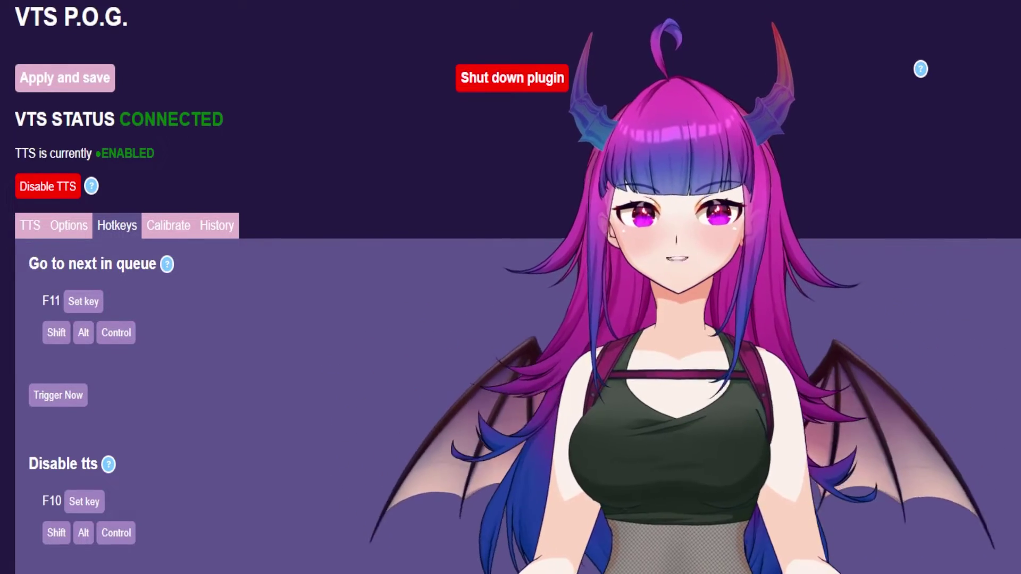
pyautogui.click(168, 226)
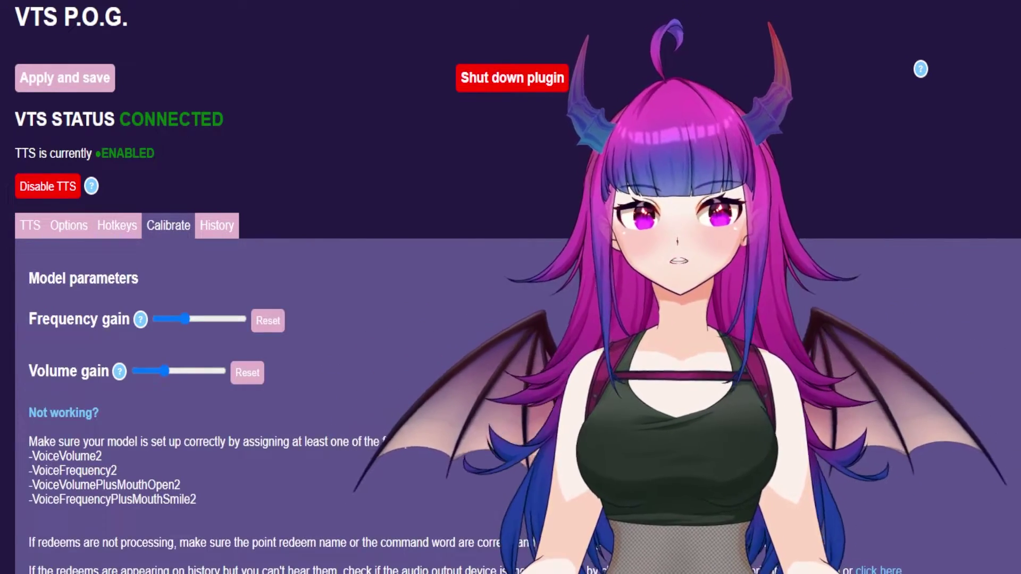